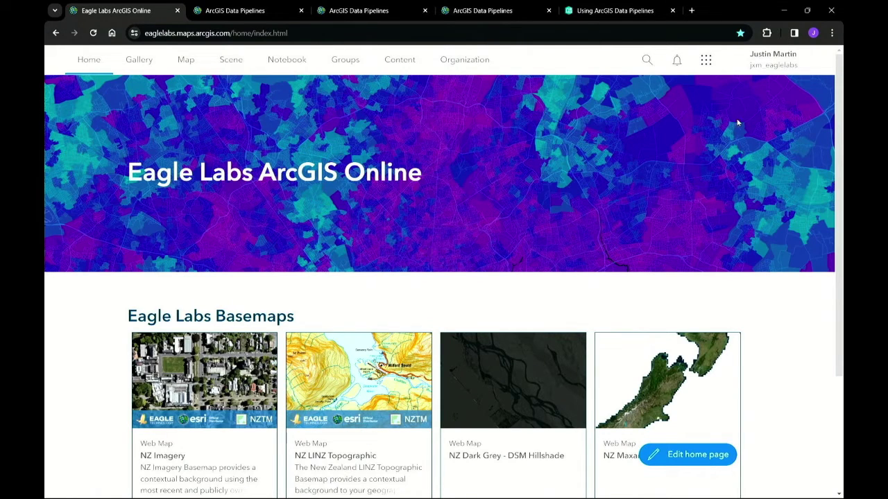
# Launch Data Pipelines from the ArcGIS app launcher to list the three saved pipelines
pyautogui.click(706, 60)
pyautogui.click(249, 5)
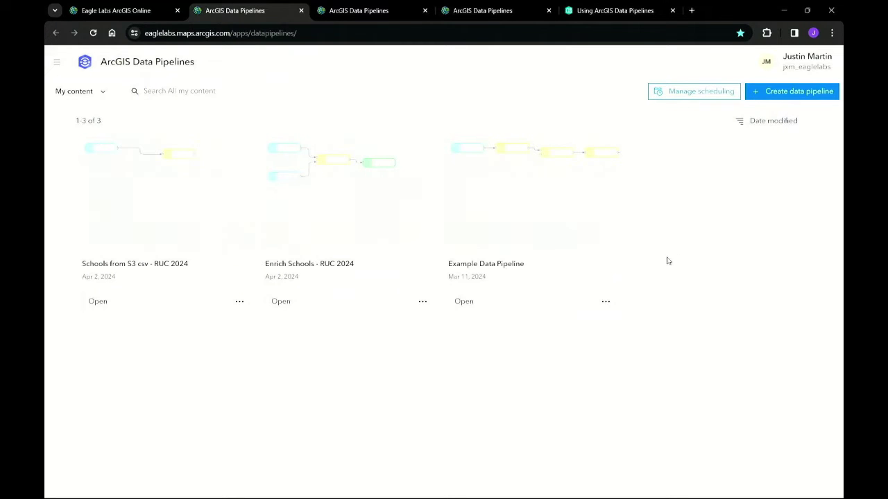
# Show the Schools from S3 csv - RUC 2024 editor with its Amazon S3 input and Create Point
pyautogui.click(364, 9)
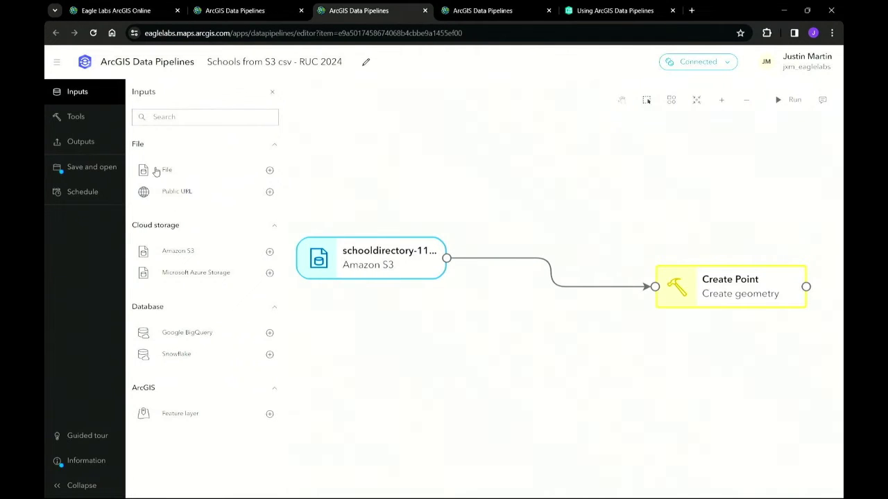
pyautogui.click(84, 118)
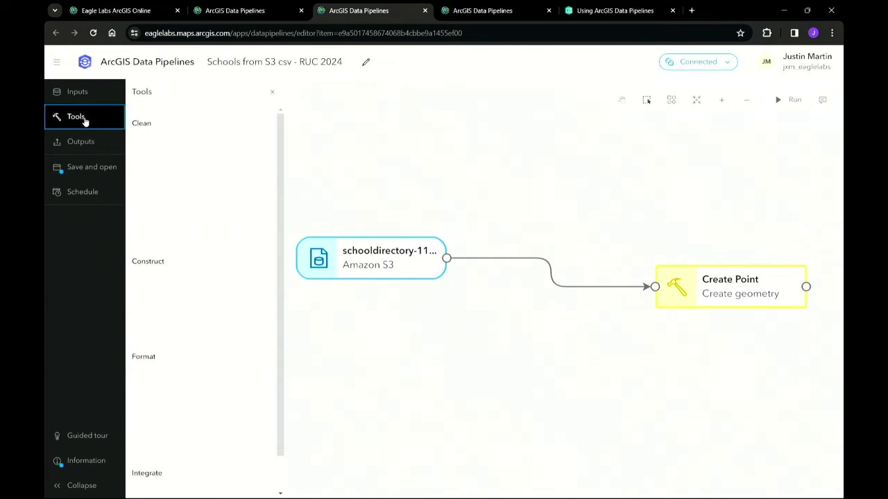
pyautogui.click(85, 146)
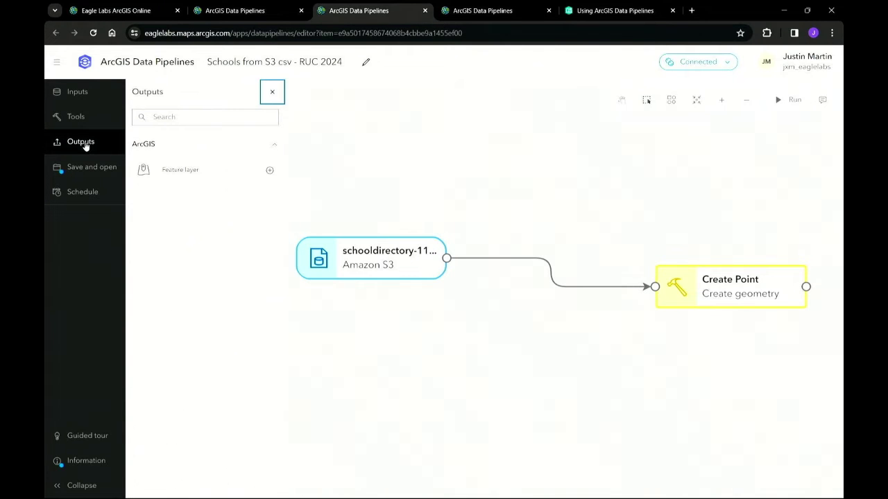
pyautogui.click(89, 102)
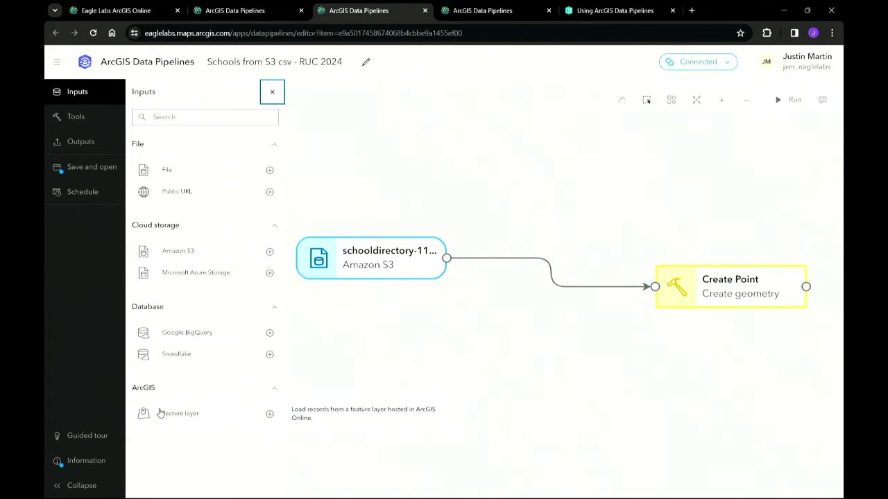
pyautogui.click(207, 174)
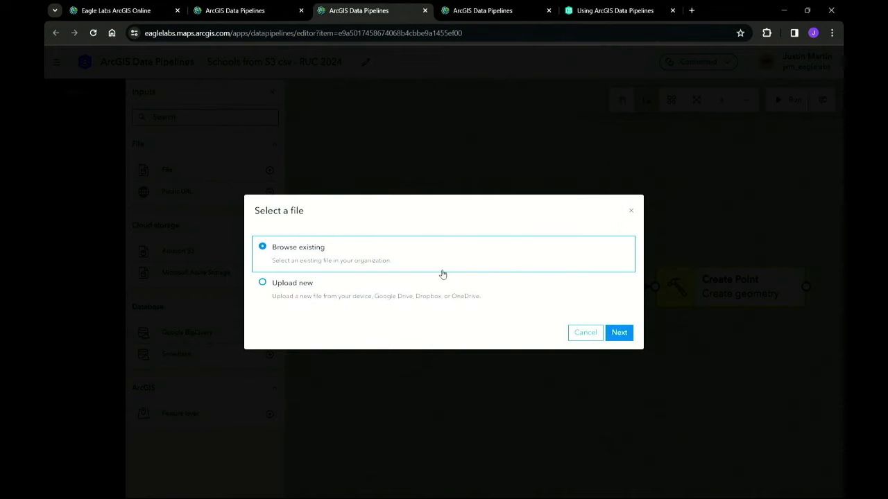
pyautogui.click(619, 333)
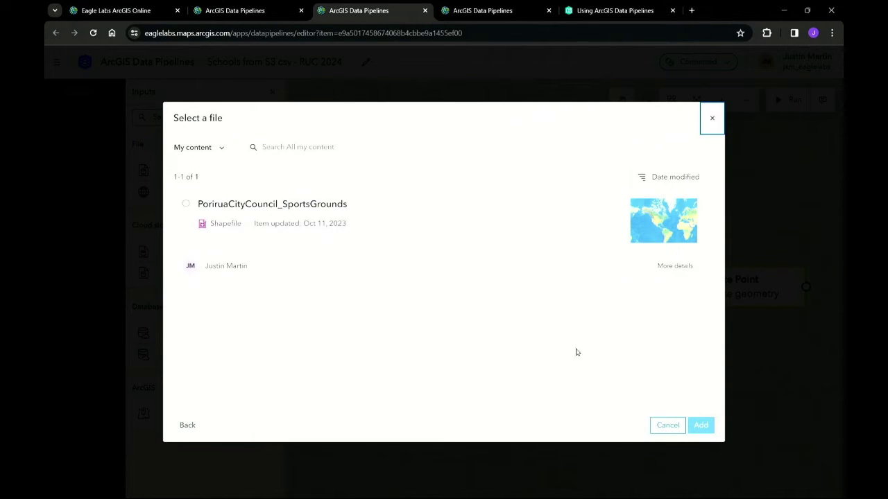
pyautogui.click(667, 425)
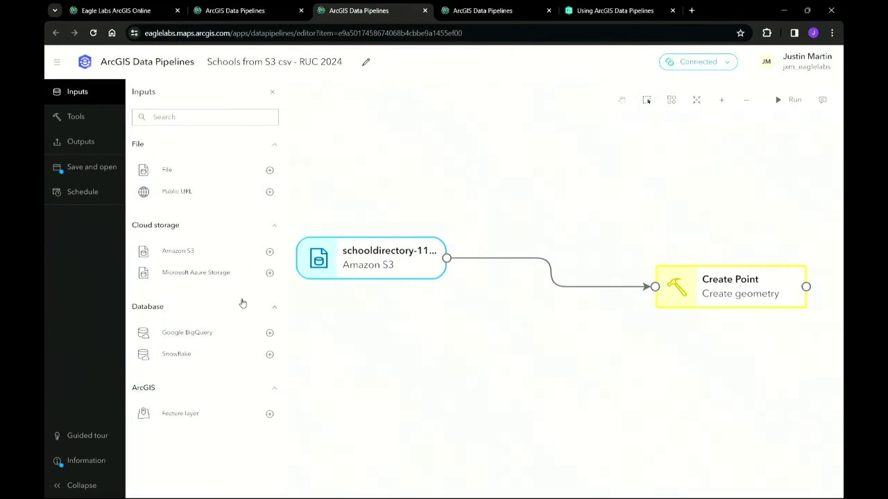
pyautogui.click(182, 194)
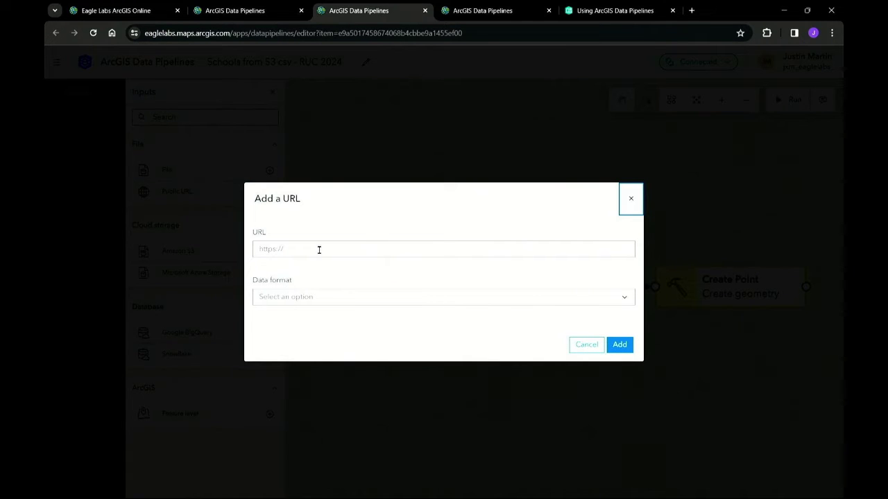
pyautogui.click(329, 295)
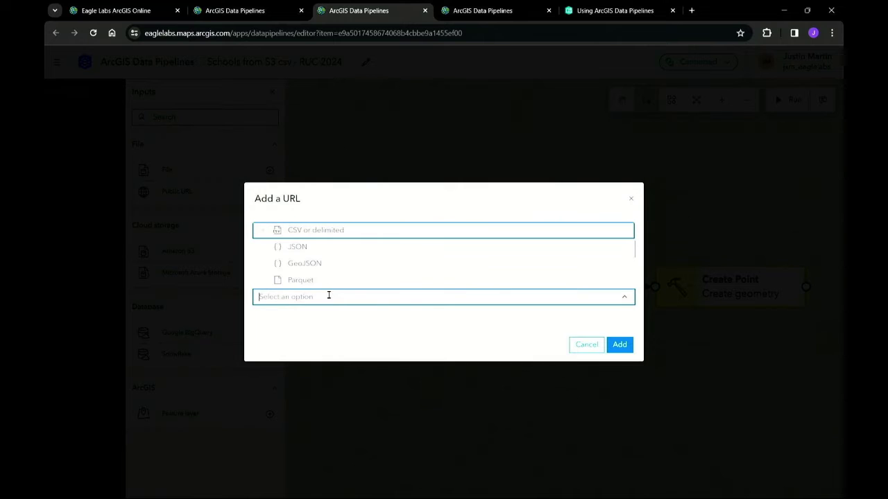
pyautogui.click(587, 344)
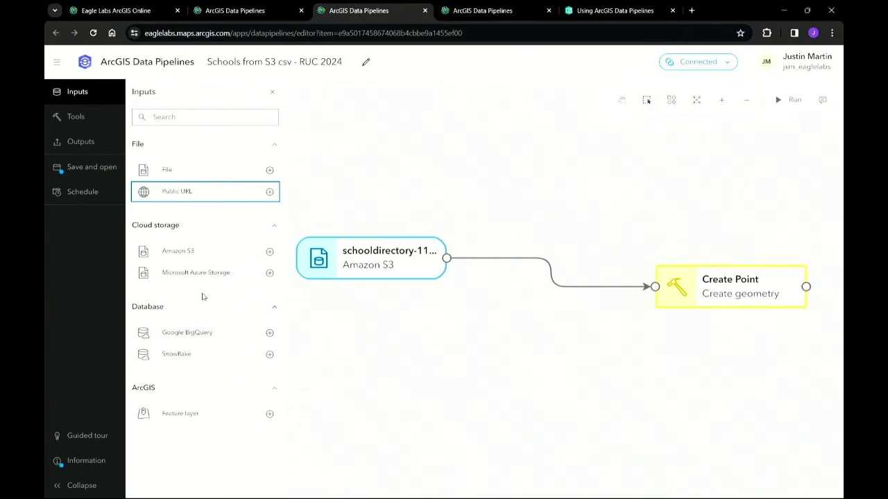
pyautogui.click(204, 253)
pyautogui.click(400, 289)
pyautogui.click(618, 332)
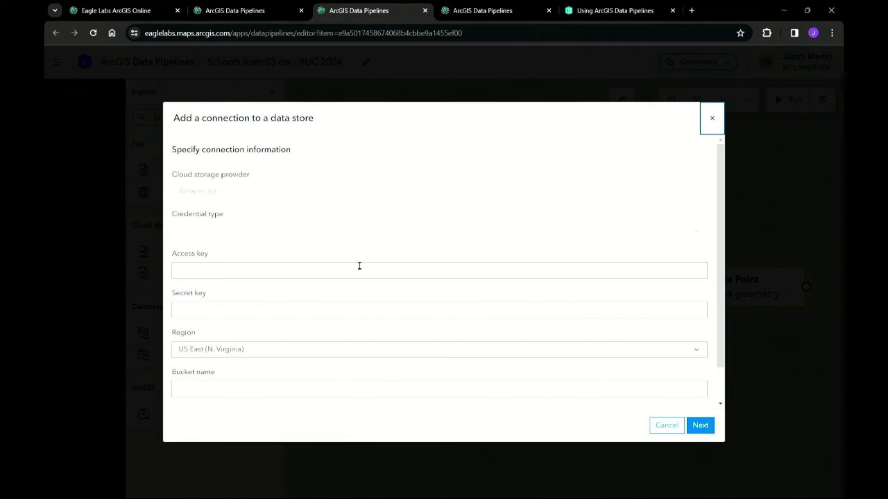
pyautogui.click(275, 268)
pyautogui.click(243, 306)
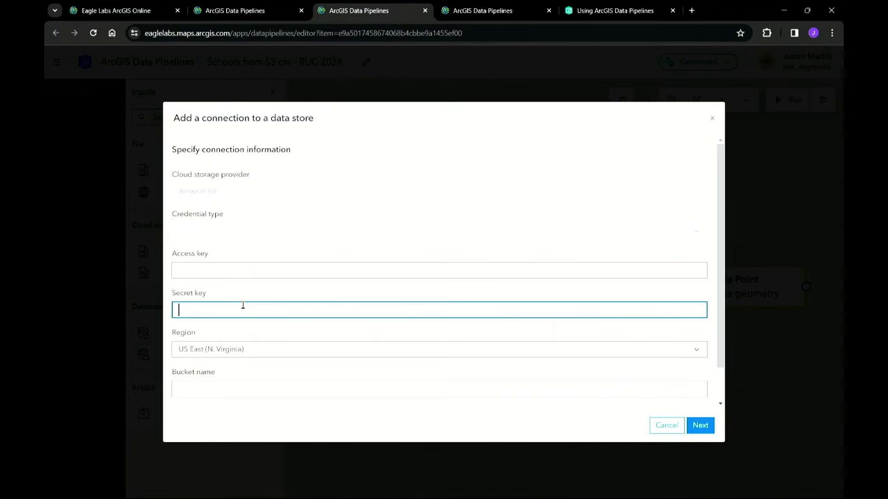
pyautogui.click(222, 386)
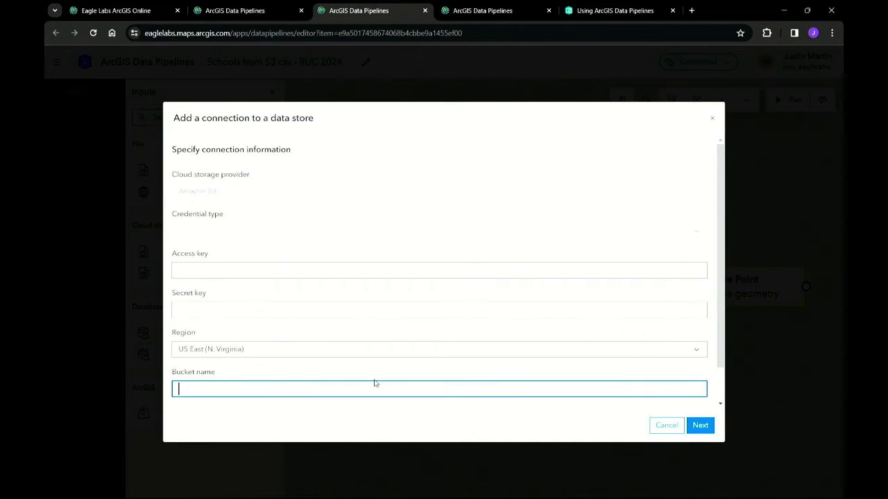
pyautogui.click(660, 429)
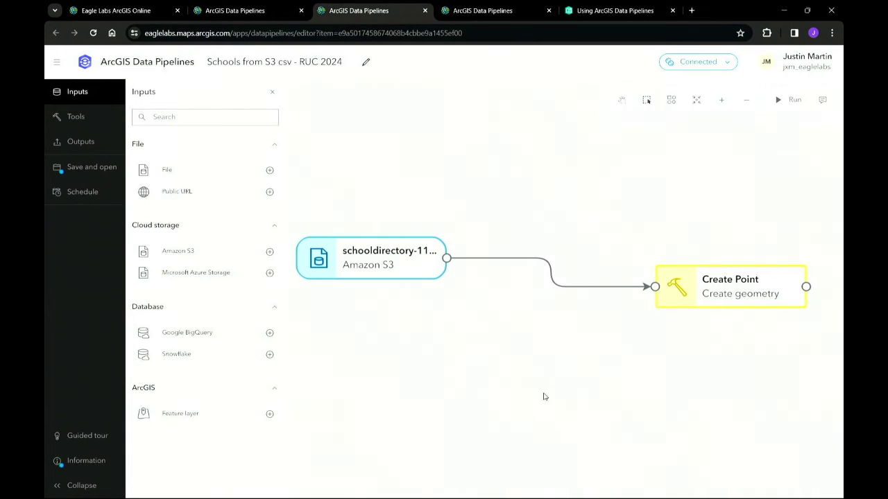
# Preview the 2,553 school records from the S3 source, close the panes, and list the processing tools
pyautogui.click(378, 252)
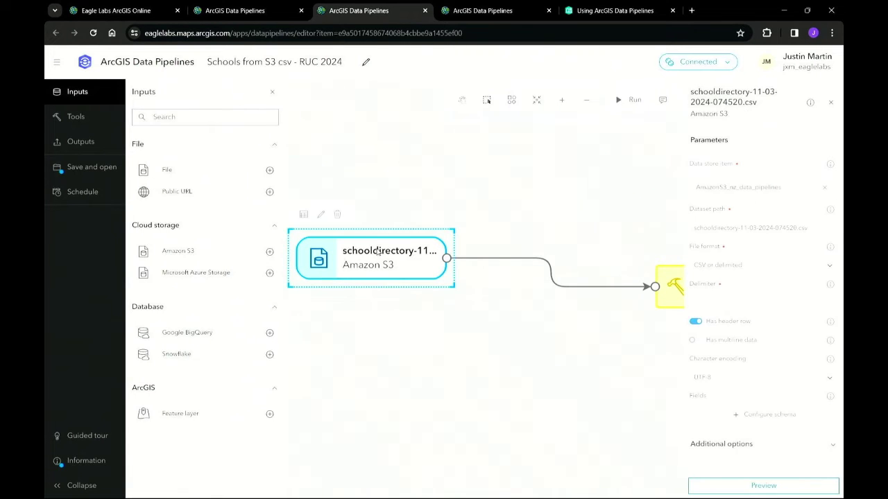
pyautogui.click(303, 215)
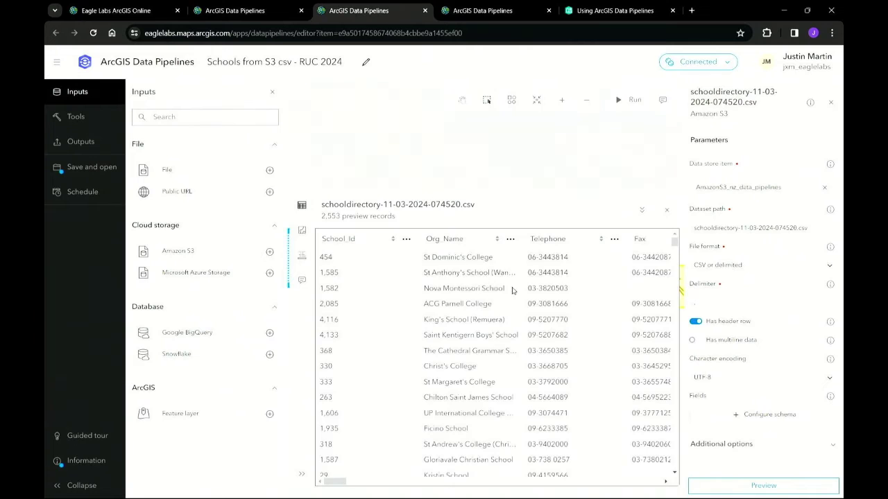
pyautogui.scroll(-15, 512, 290)
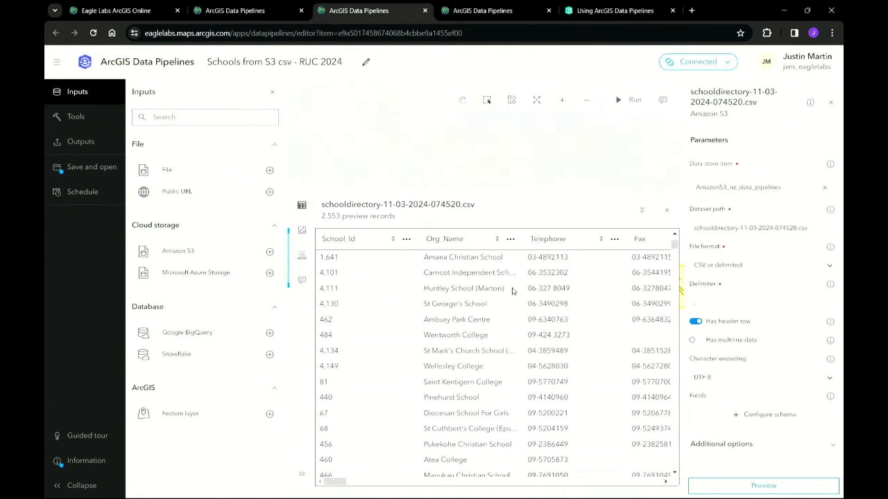
pyautogui.click(480, 170)
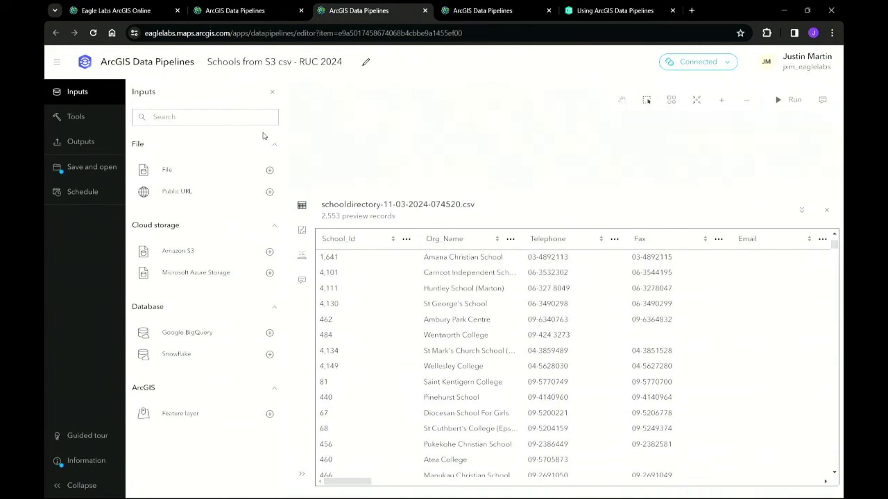
pyautogui.click(826, 209)
pyautogui.click(80, 116)
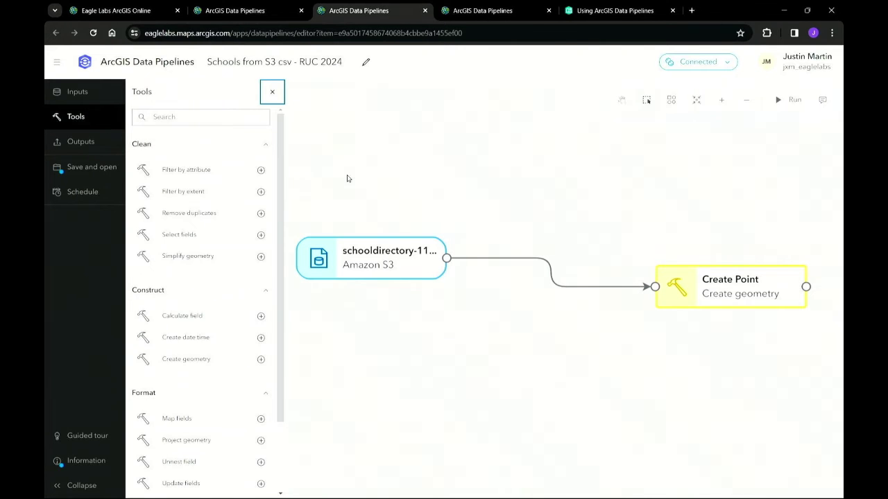
# Collapse the Clean, Construct and Format groups, list Outputs, and show the Create Point parameters
pyautogui.click(191, 145)
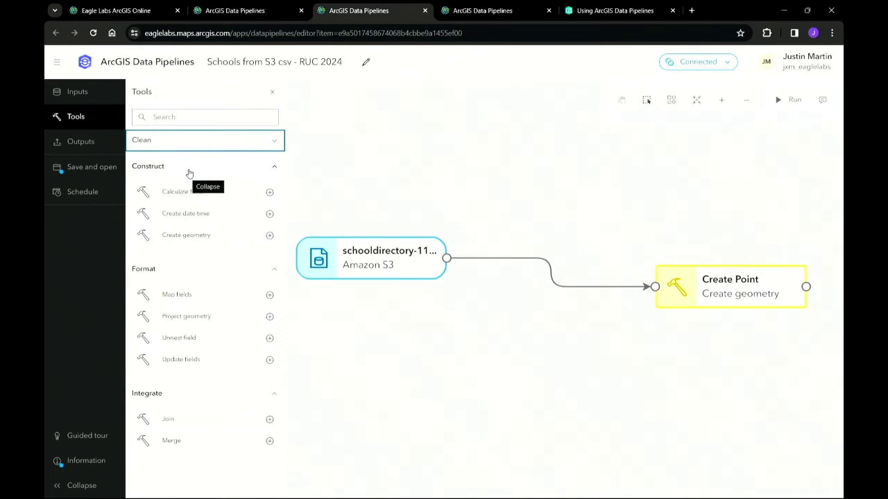
pyautogui.click(189, 173)
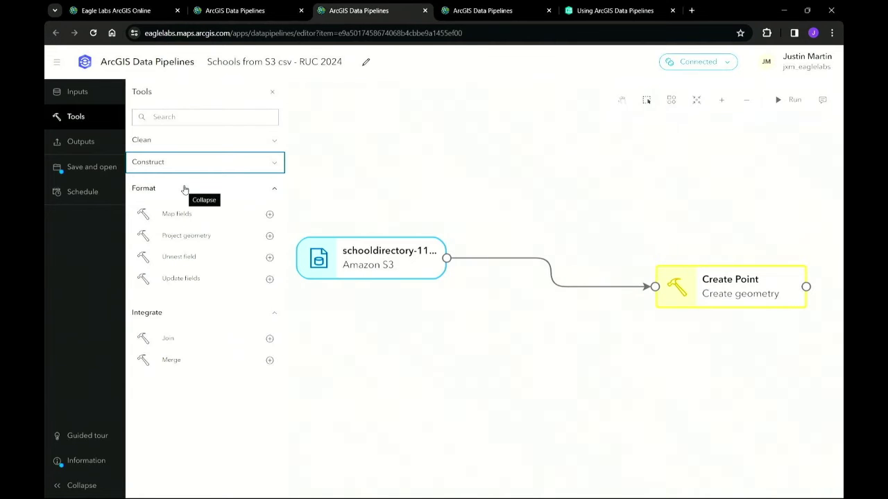
pyautogui.click(184, 188)
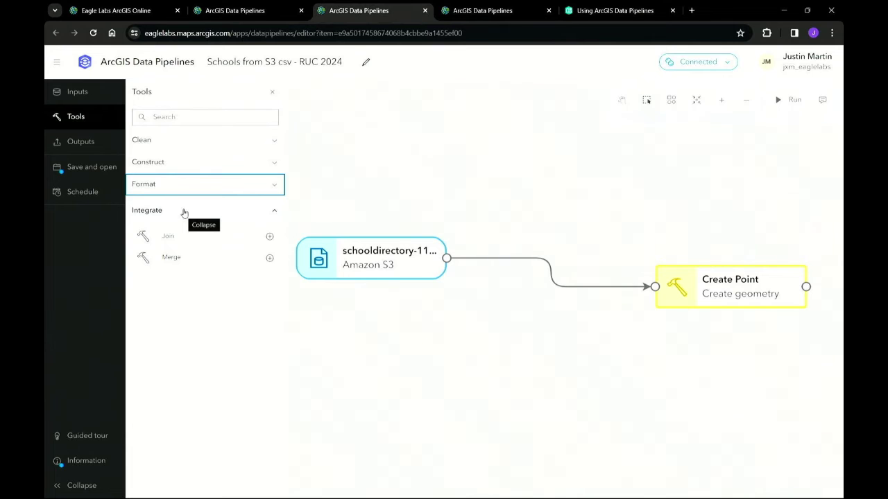
pyautogui.click(92, 146)
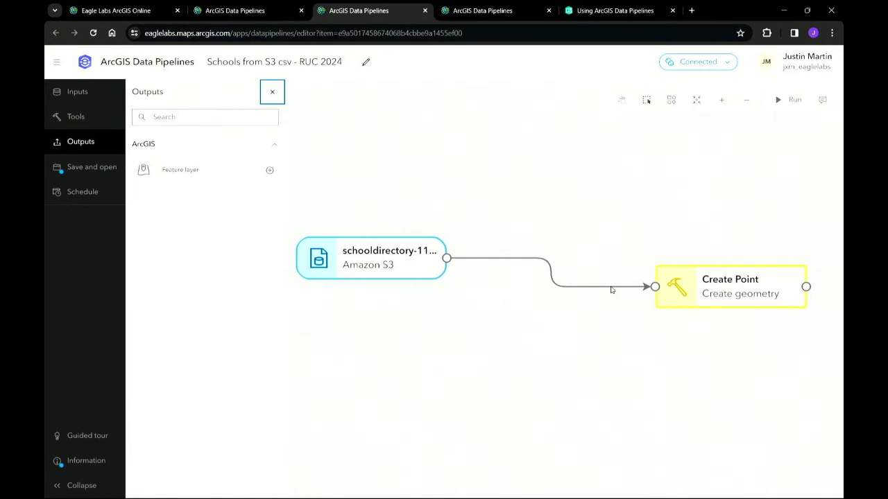
pyautogui.click(723, 297)
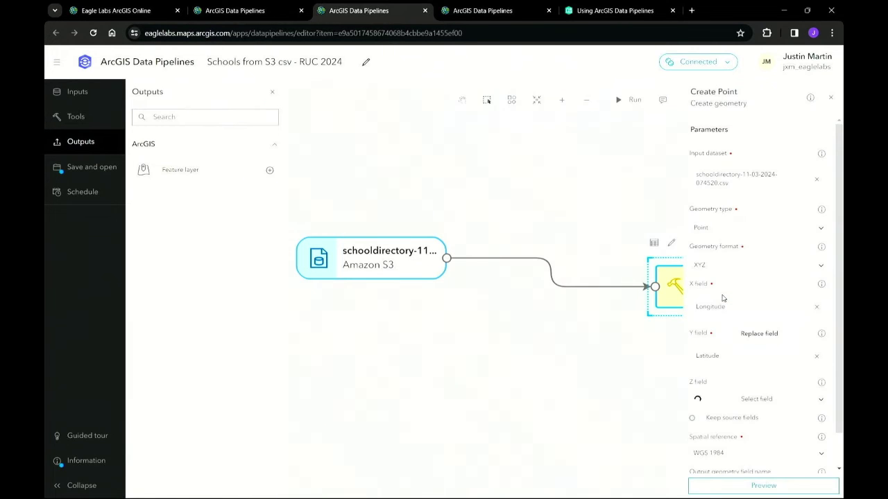
# Map-preview the Create Point output, zoomed in on the 2,553 school points across New Zealand
pyautogui.click(654, 245)
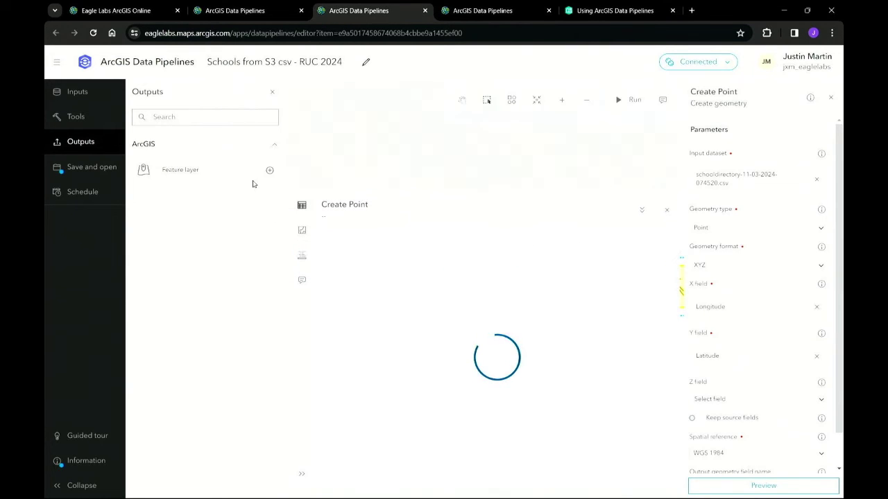
pyautogui.click(302, 232)
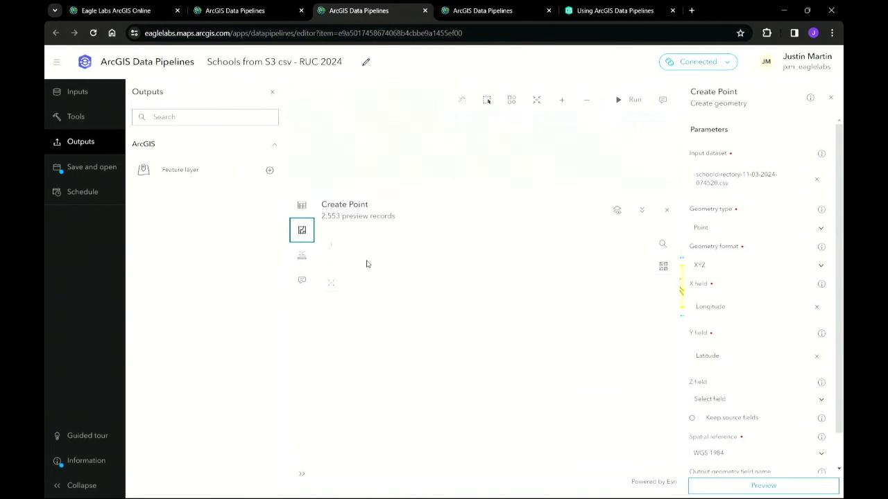
pyautogui.scroll(5, 629, 361)
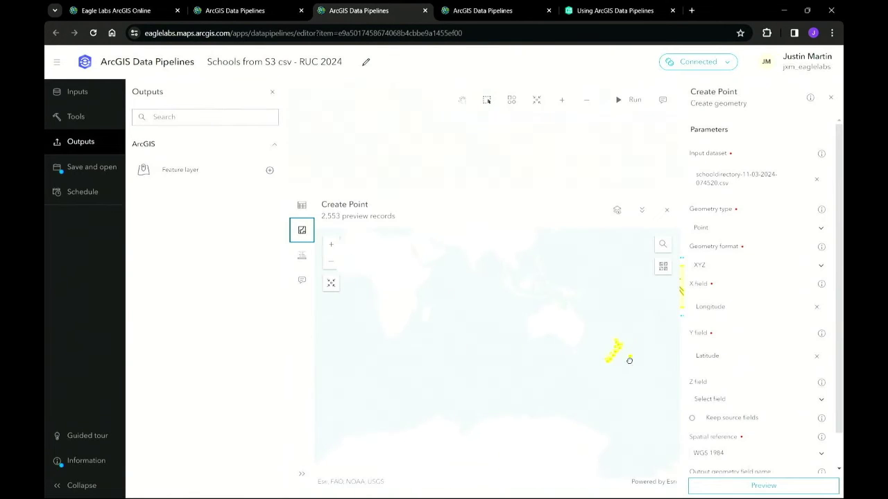
pyautogui.scroll(2, 597, 350)
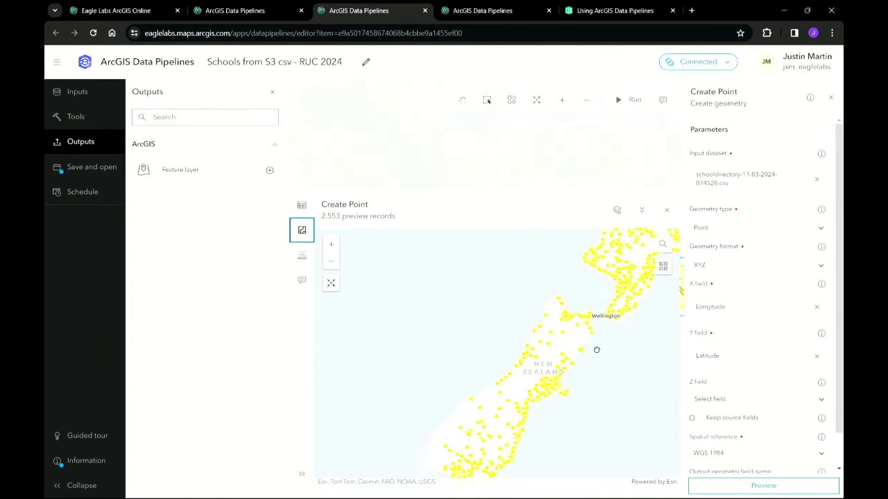
# In Enrich Schools - RUC 2024, view the empty schedule and trial a Day/Week task, then cancel
pyautogui.click(486, 11)
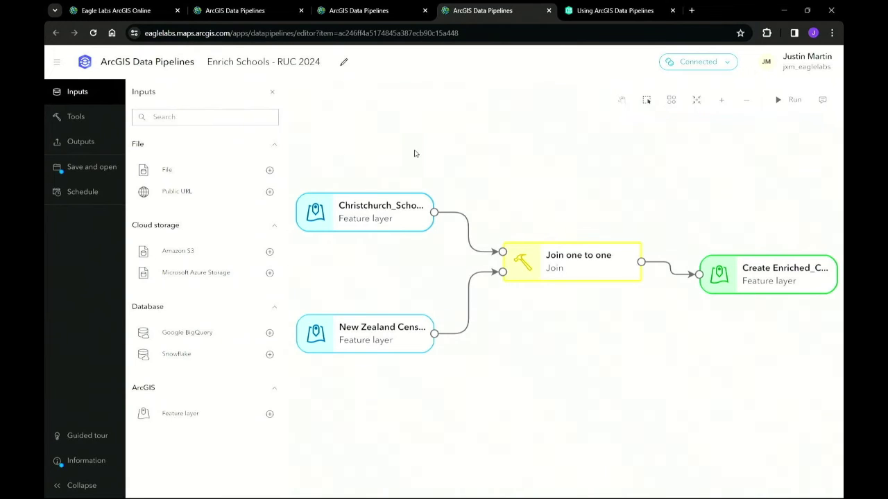
pyautogui.click(80, 190)
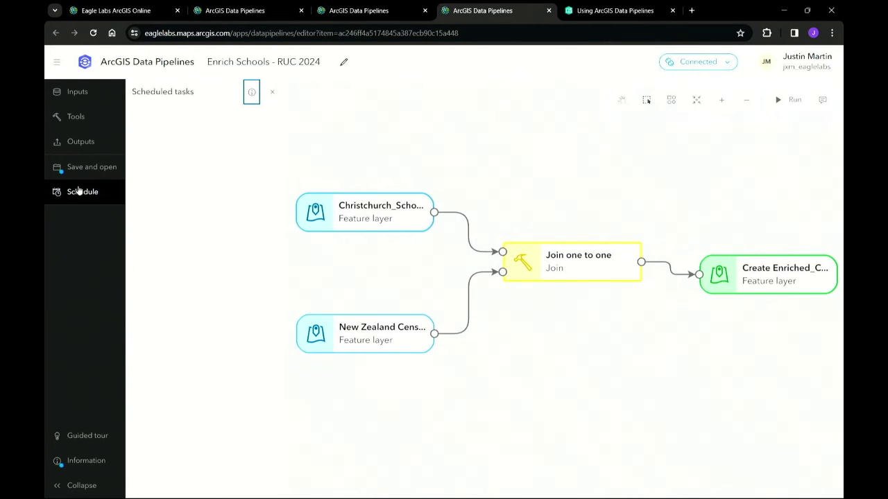
pyautogui.click(195, 212)
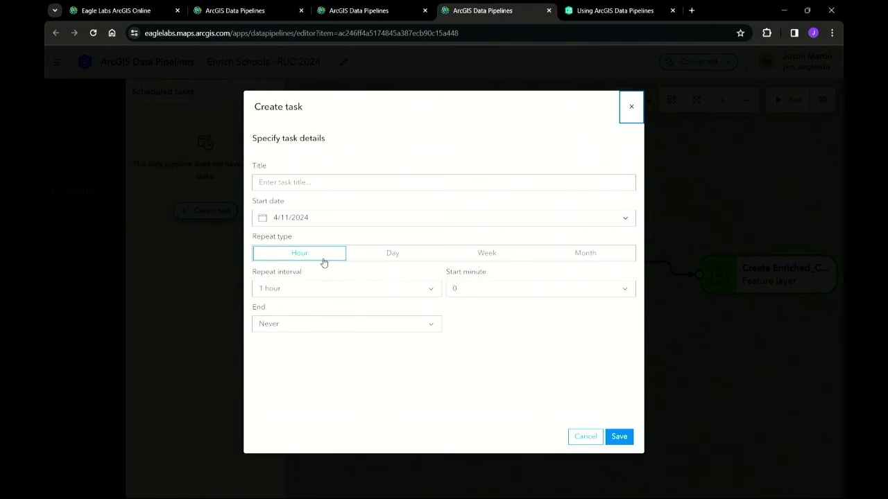
pyautogui.click(390, 254)
pyautogui.click(511, 254)
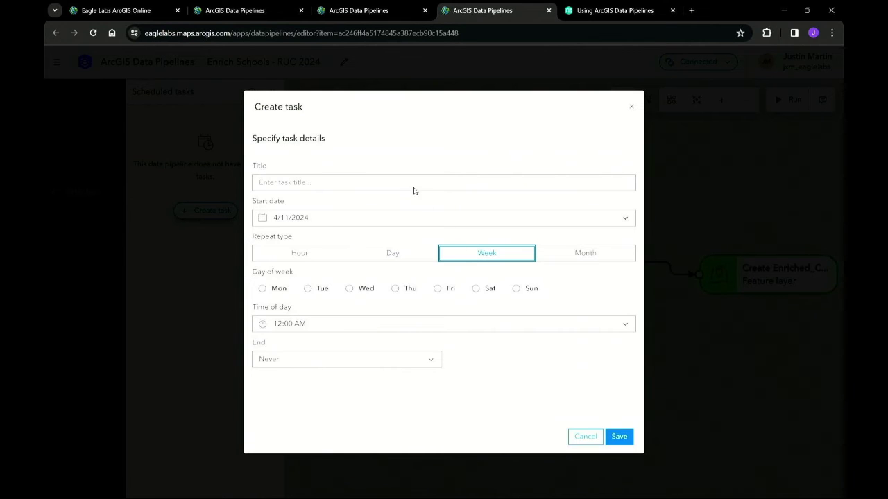
pyautogui.click(348, 182)
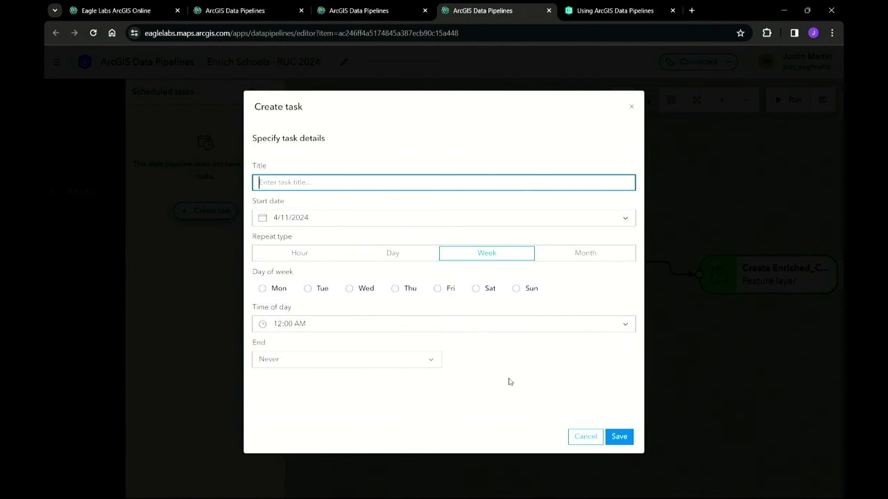
pyautogui.click(577, 438)
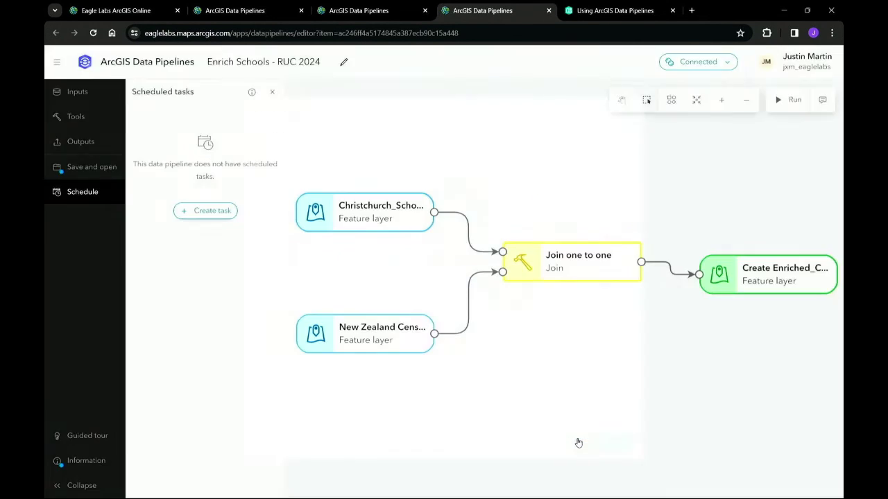
pyautogui.click(761, 283)
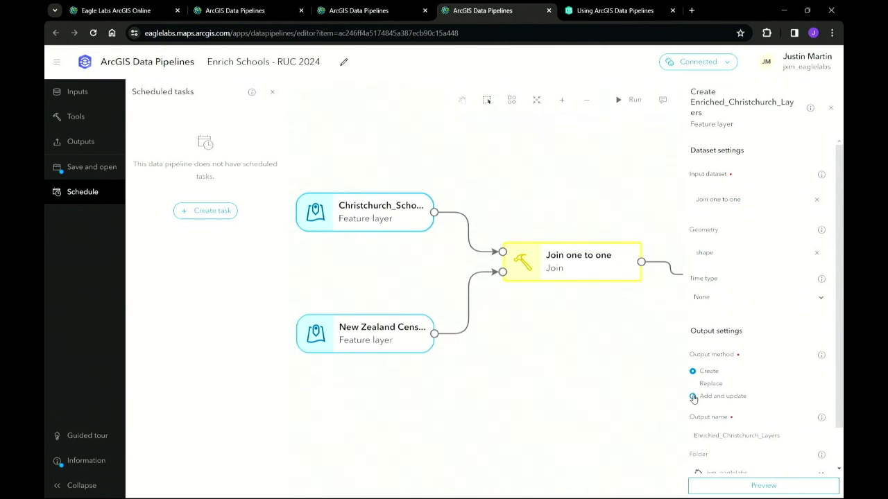
pyautogui.click(610, 390)
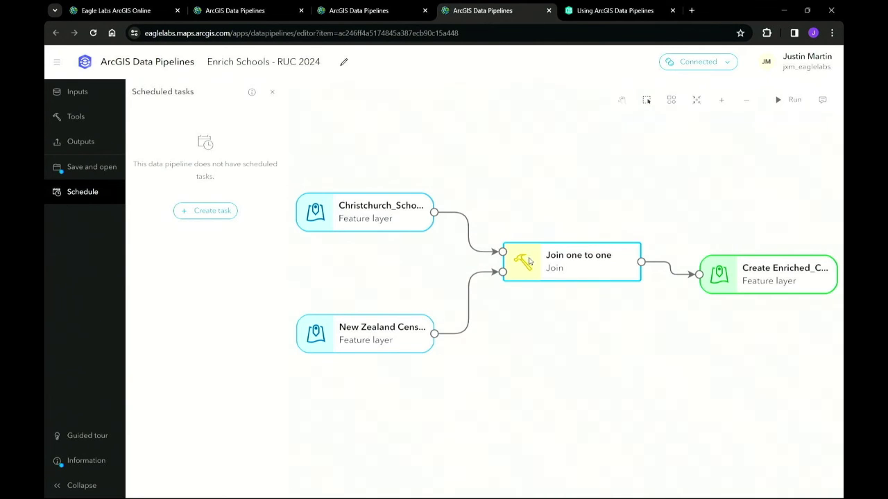
pyautogui.click(553, 264)
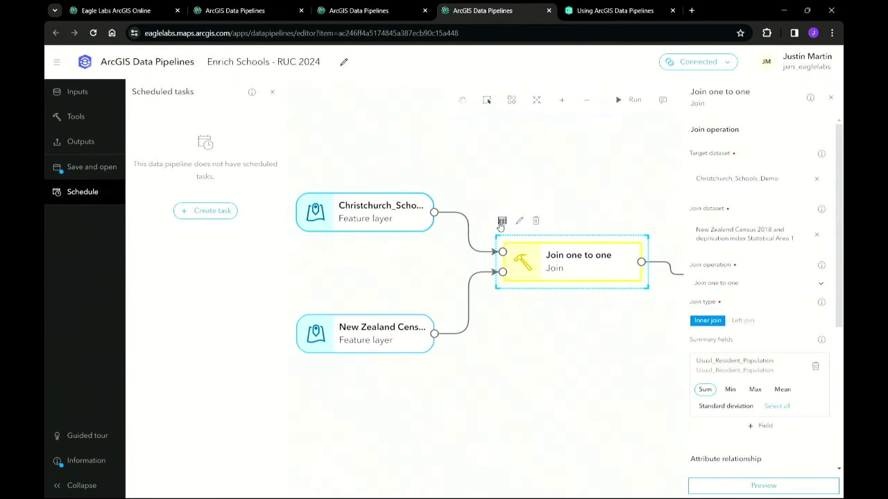
pyautogui.click(501, 221)
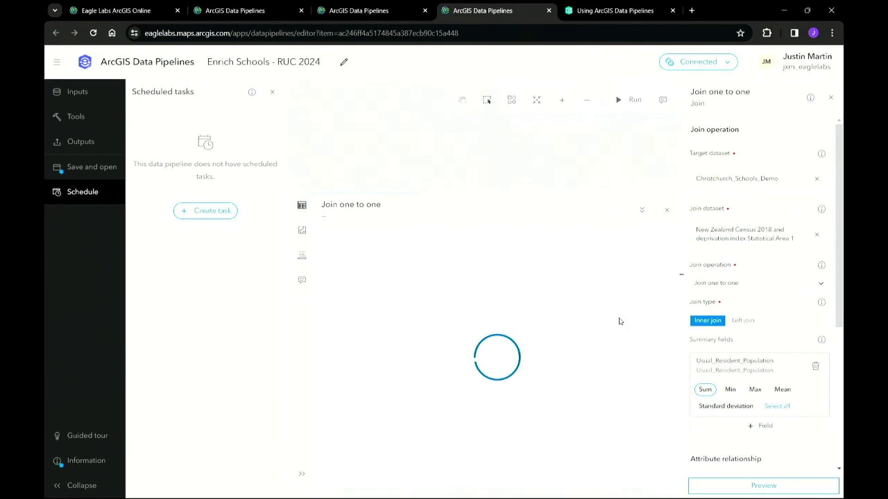
pyautogui.scroll(-10, 580, 316)
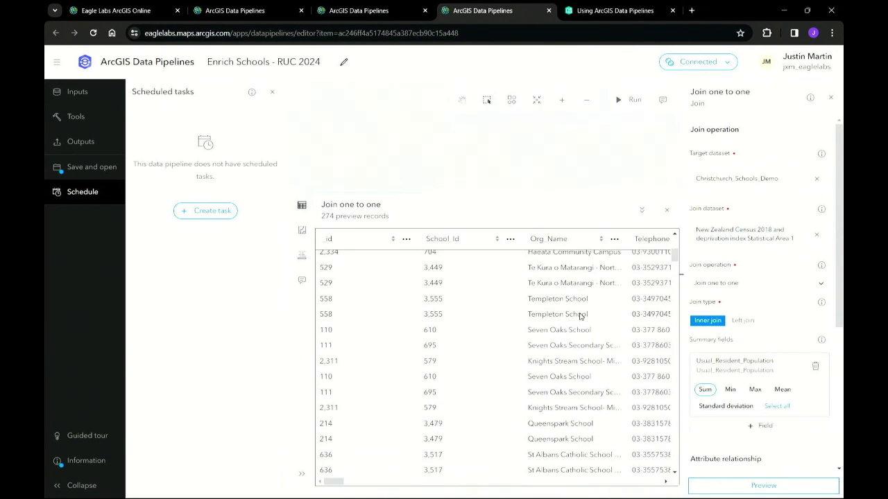
pyautogui.scroll(-3, 579, 317)
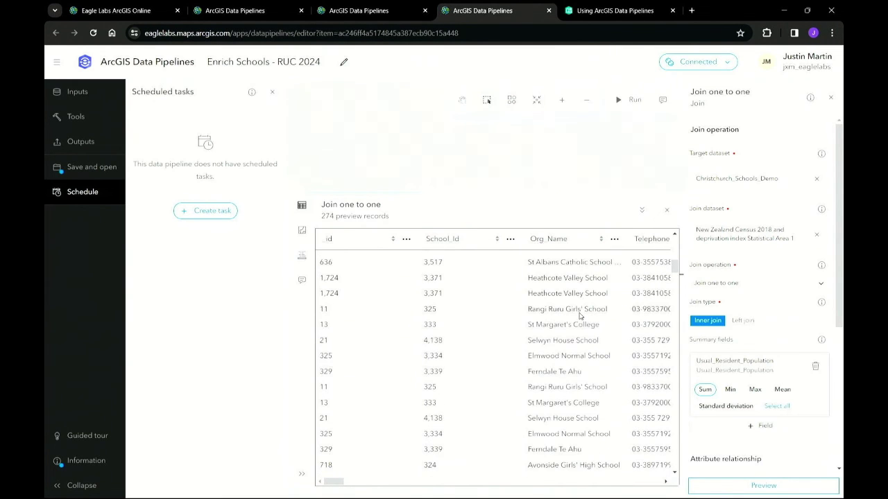
pyautogui.click(623, 172)
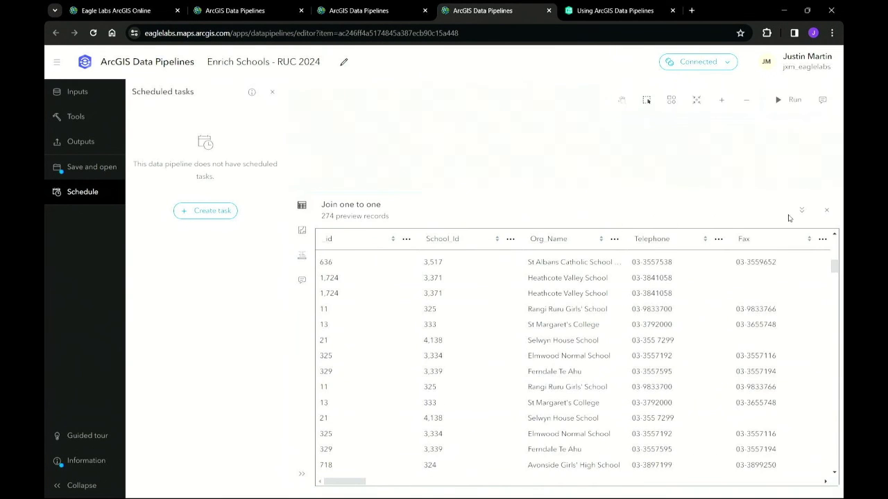
pyautogui.click(825, 210)
pyautogui.click(740, 271)
pyautogui.click(613, 192)
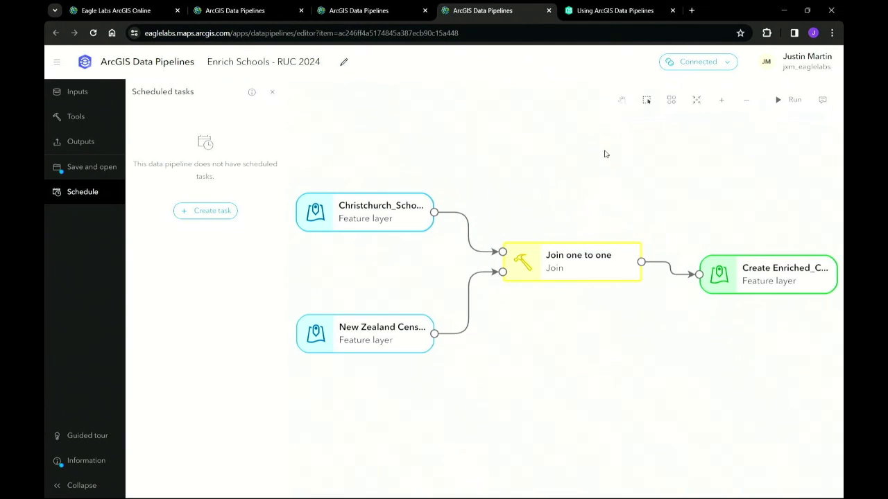
pyautogui.click(609, 6)
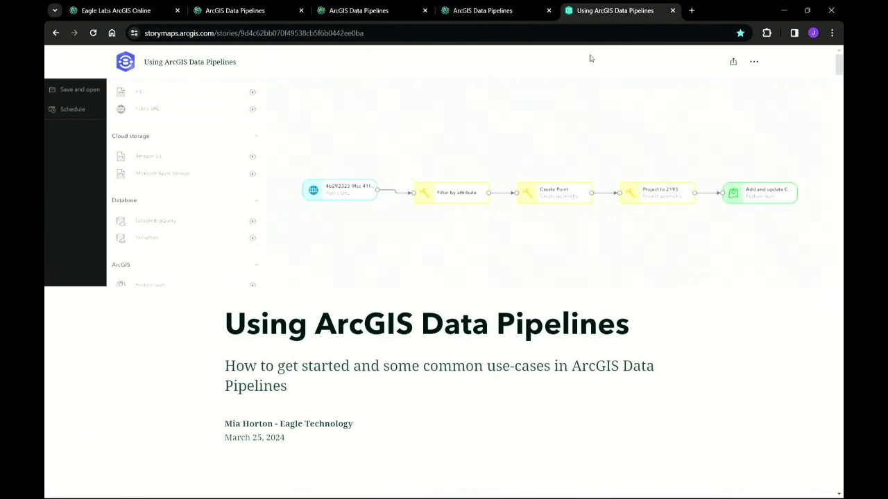
# Scroll the Using ArcGIS Data Pipelines story down to the Getting started heading
pyautogui.scroll(-1, 516, 243)
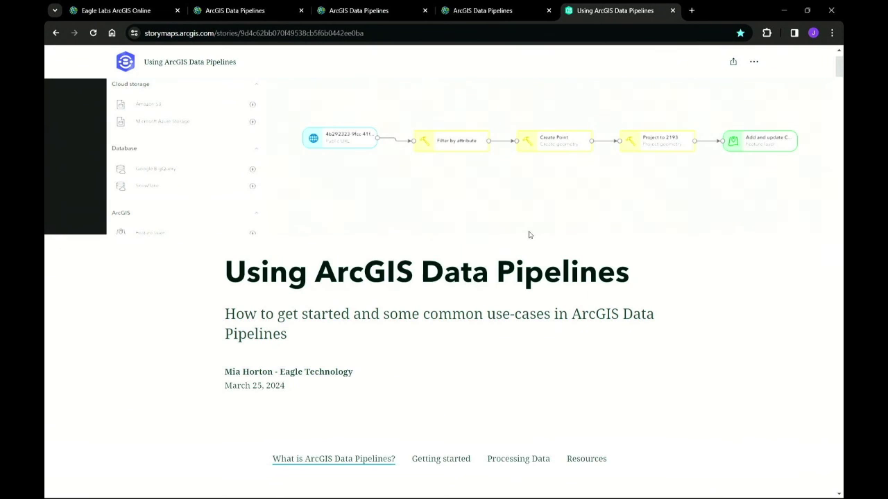
pyautogui.scroll(-5, 528, 235)
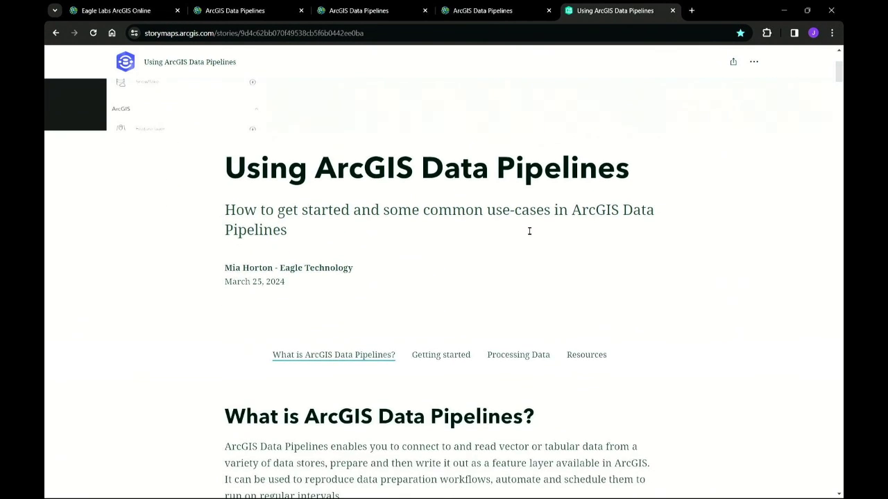
pyautogui.scroll(-2, 529, 232)
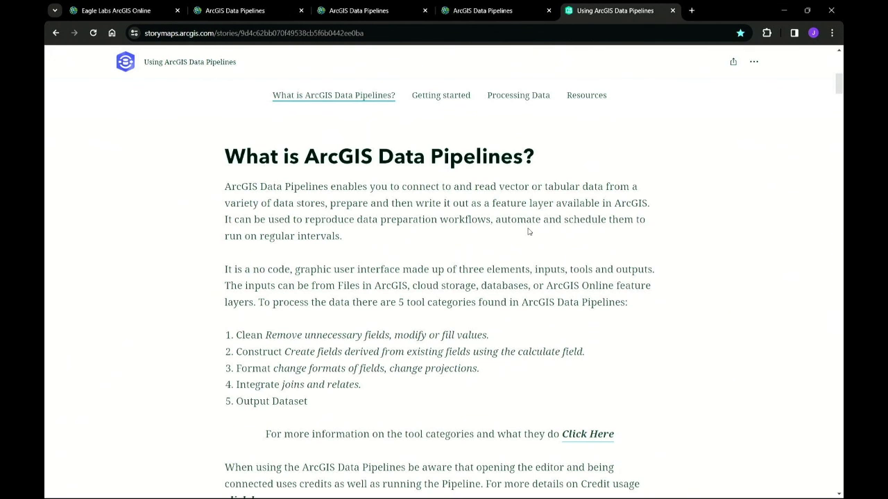
pyautogui.scroll(-6, 527, 231)
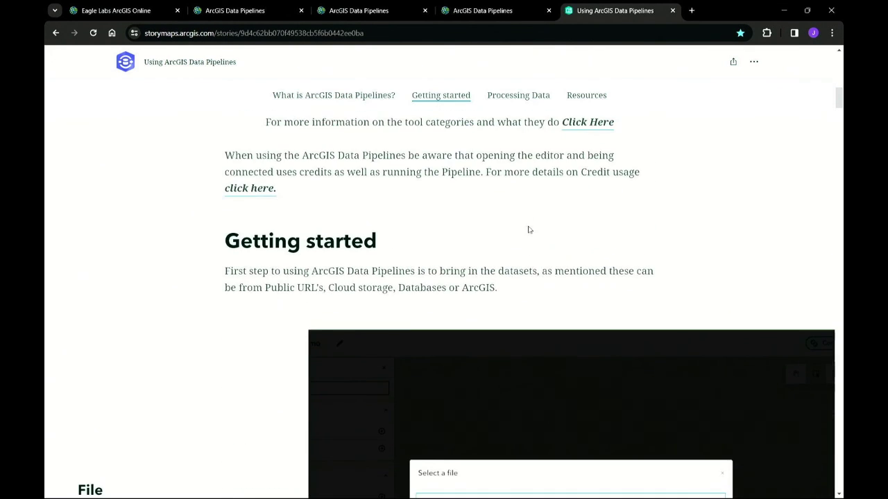